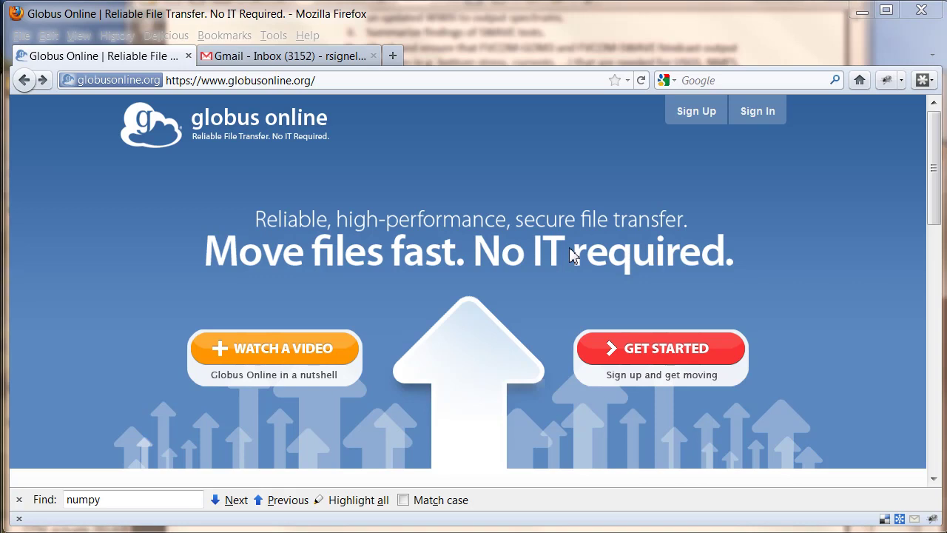
# Open the sign-up form and enter the user's full name and e-mail address
pyautogui.click(643, 357)
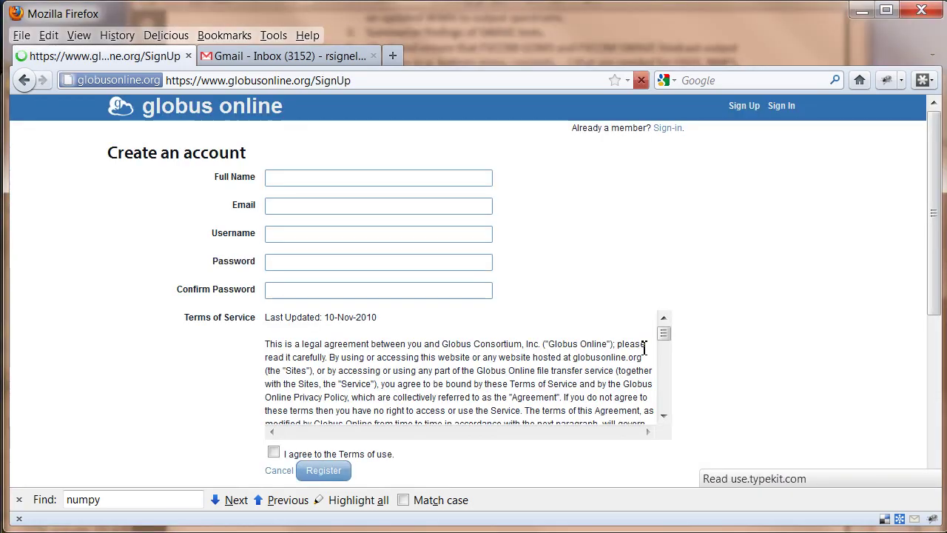
pyautogui.click(356, 185)
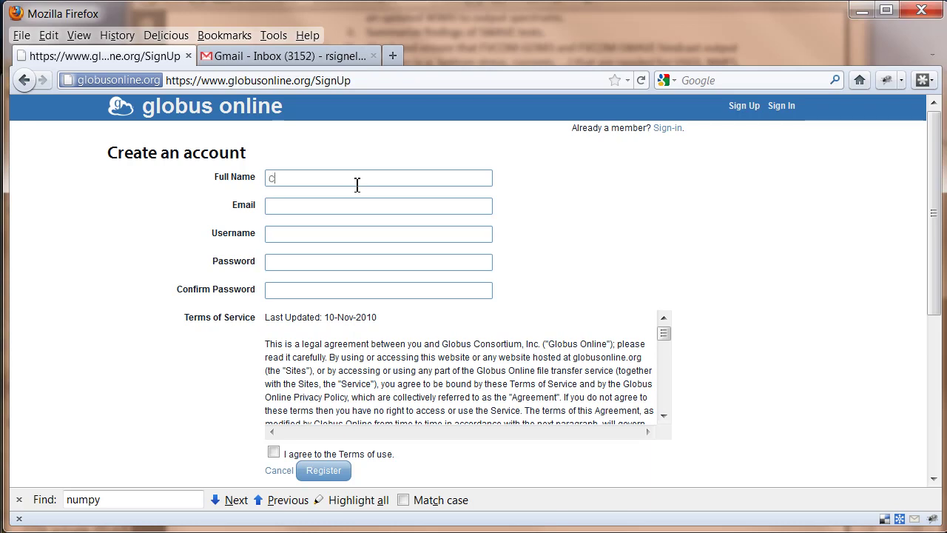
pyautogui.press('Tab')
pyautogui.write('c')
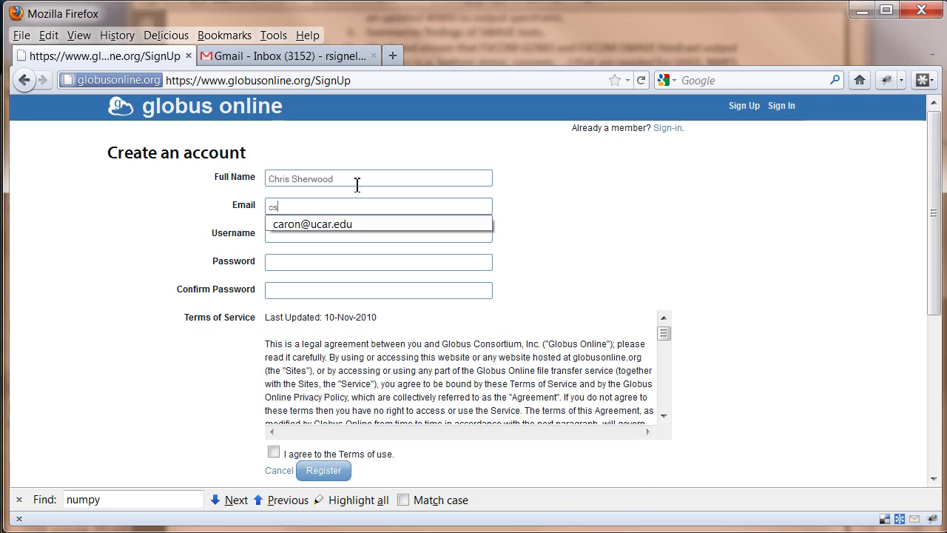
pyautogui.write('she')
pyautogui.press('BackSpace')
pyautogui.press('BackSpace')
pyautogui.press('BackSpace')
pyautogui.press('BackSpace')
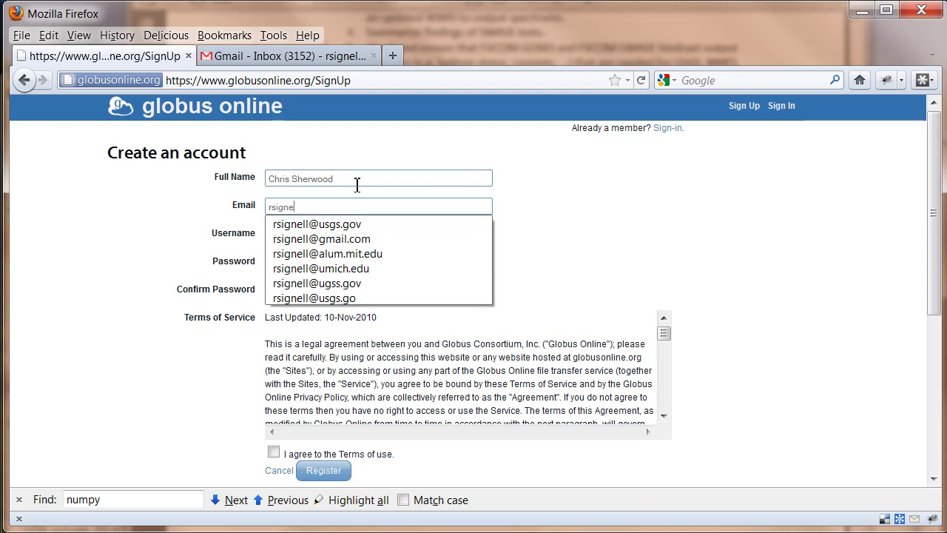
# Enter a username and password, accept the terms of use, and register the account
pyautogui.press('Tab')
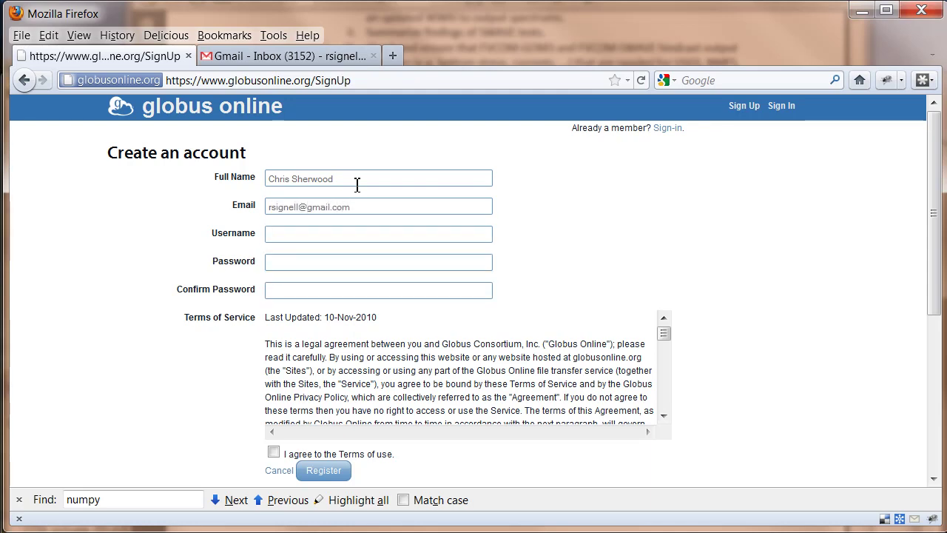
pyautogui.press('Tab')
pyautogui.write('••')
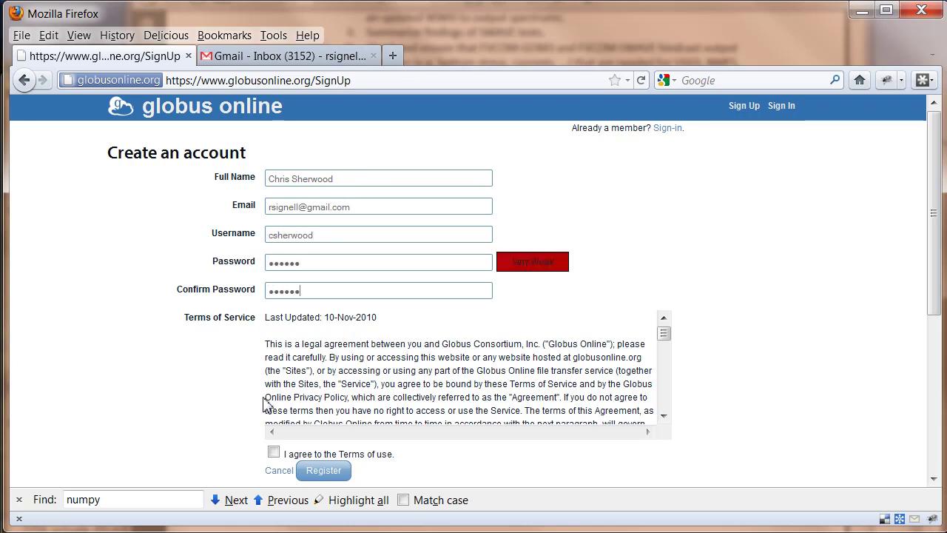
pyautogui.click(273, 451)
pyautogui.click(339, 475)
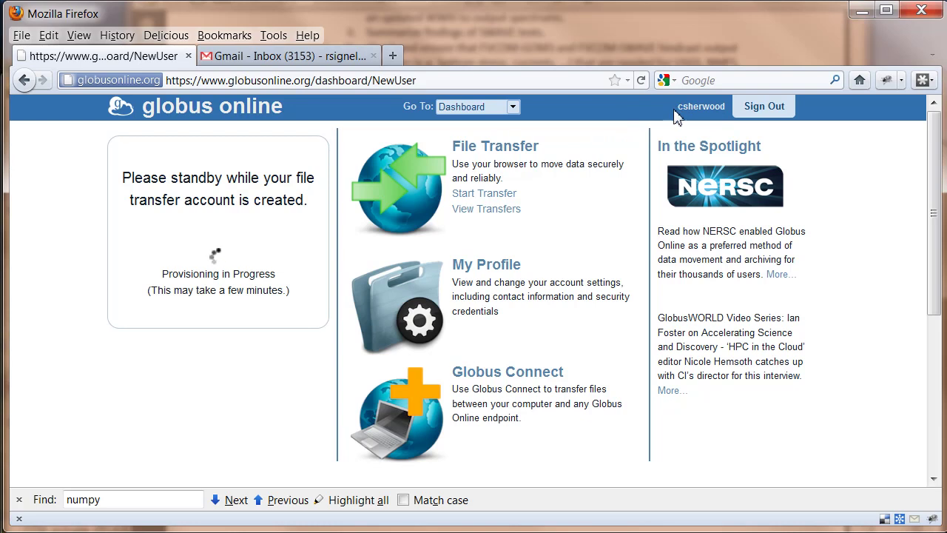
# Download Globus Connect for Linux, saving globusconnect-latest.tgz over the existing copy in Downloads
pyautogui.click(485, 374)
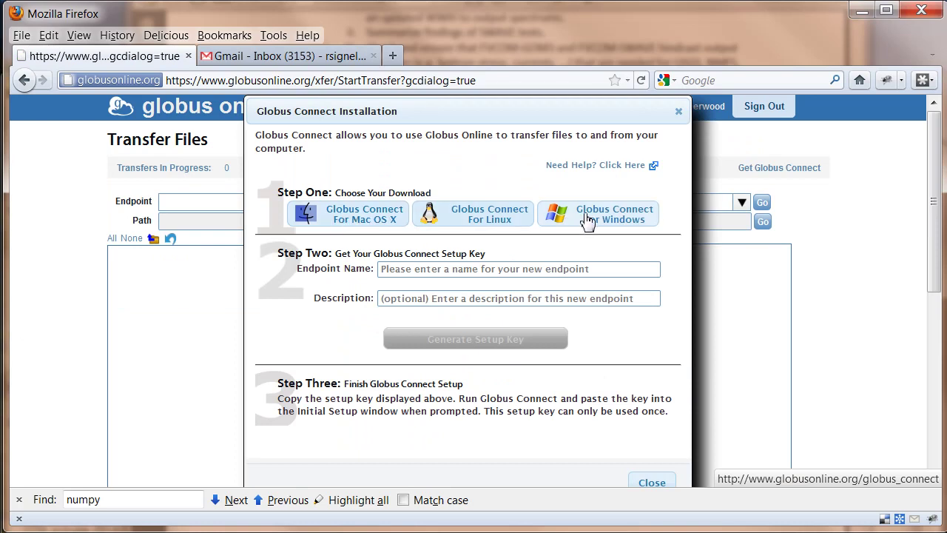
pyautogui.click(460, 214)
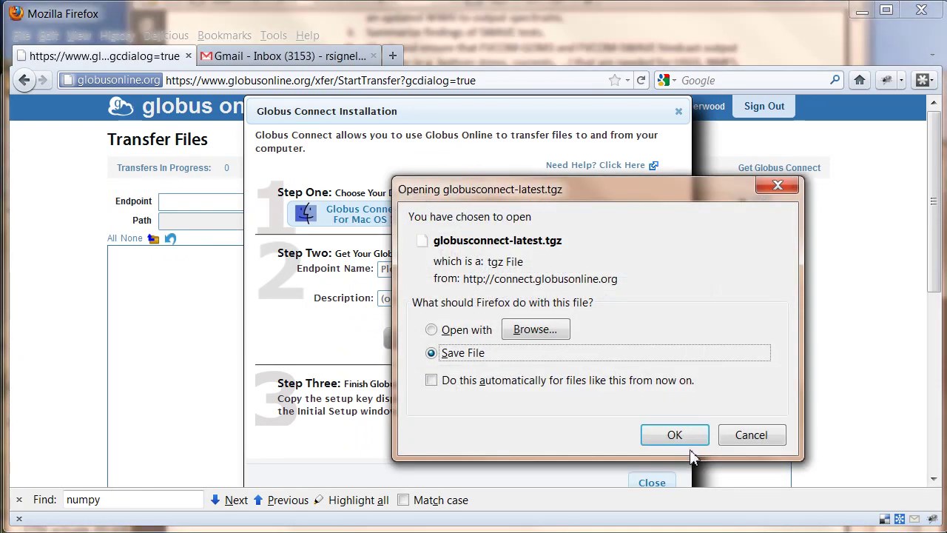
pyautogui.click(673, 434)
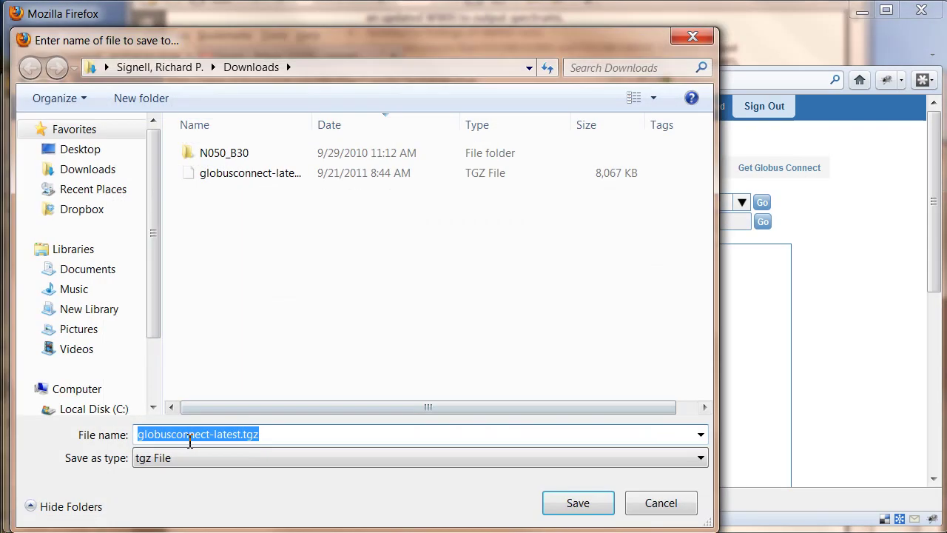
pyautogui.click(577, 500)
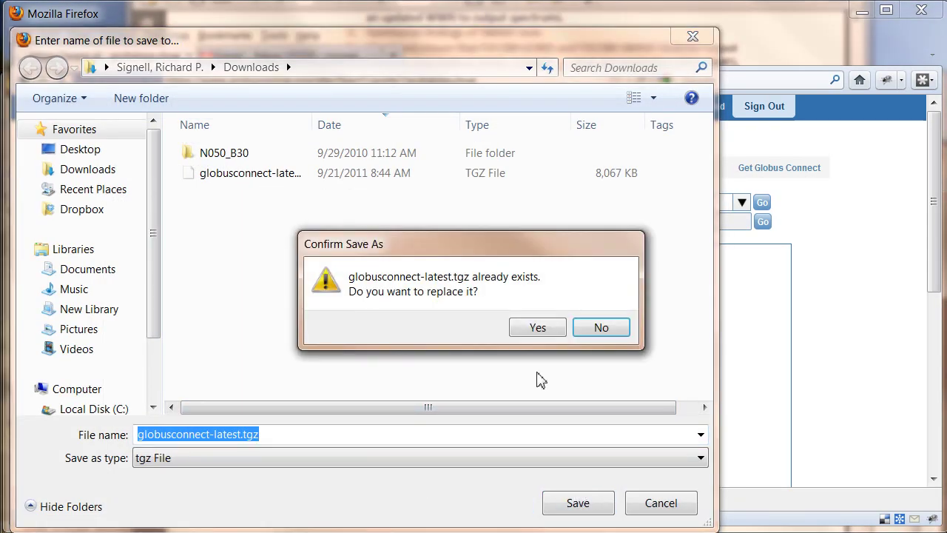
pyautogui.click(541, 329)
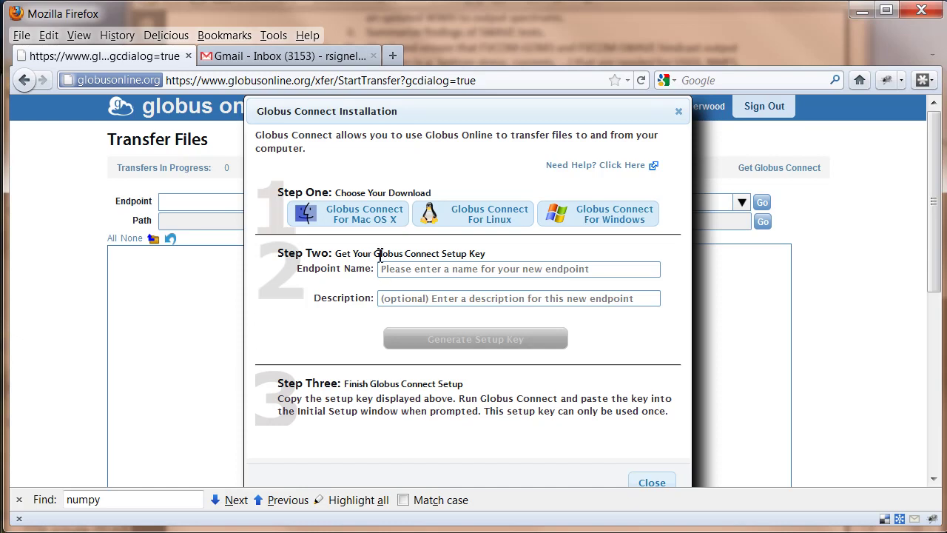
# Name the new endpoint geoport, generate its setup key, and select the key for copying
pyautogui.click(443, 270)
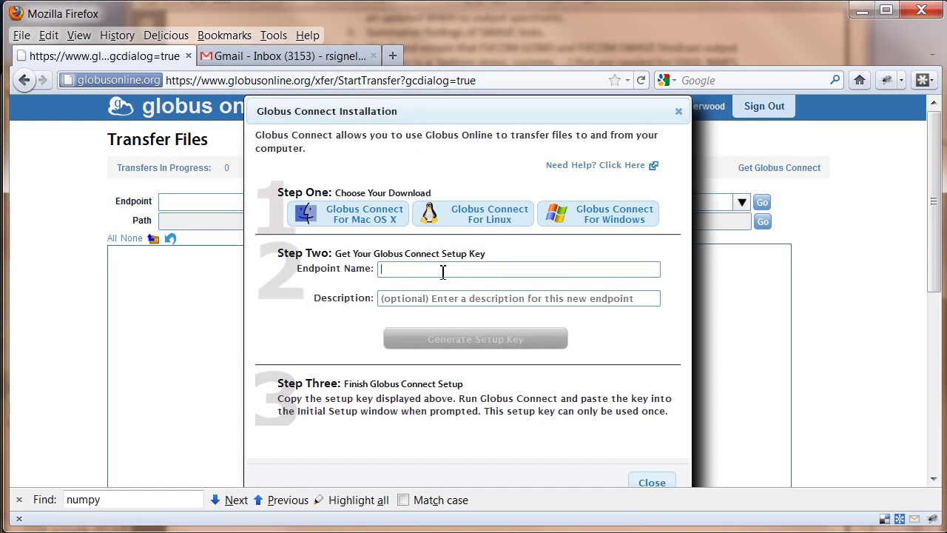
pyautogui.write('geoport')
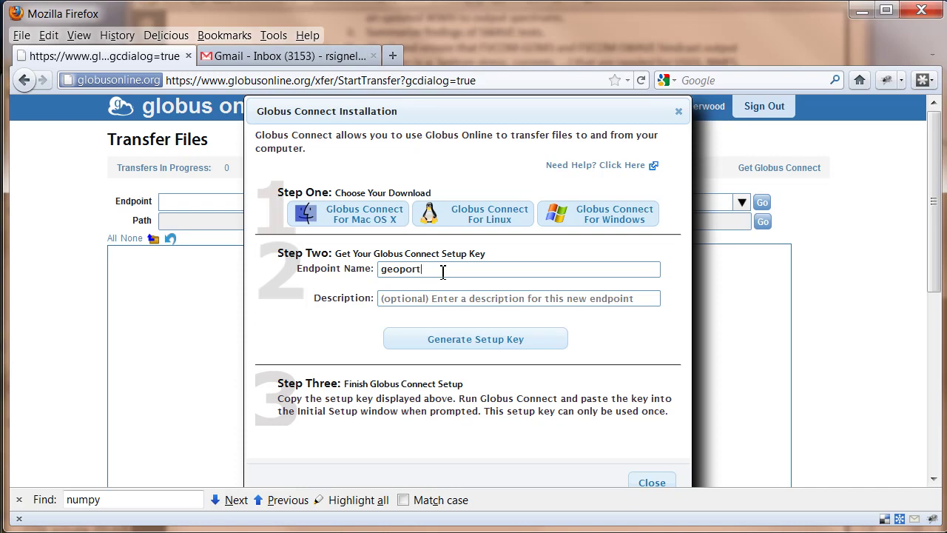
pyautogui.click(455, 342)
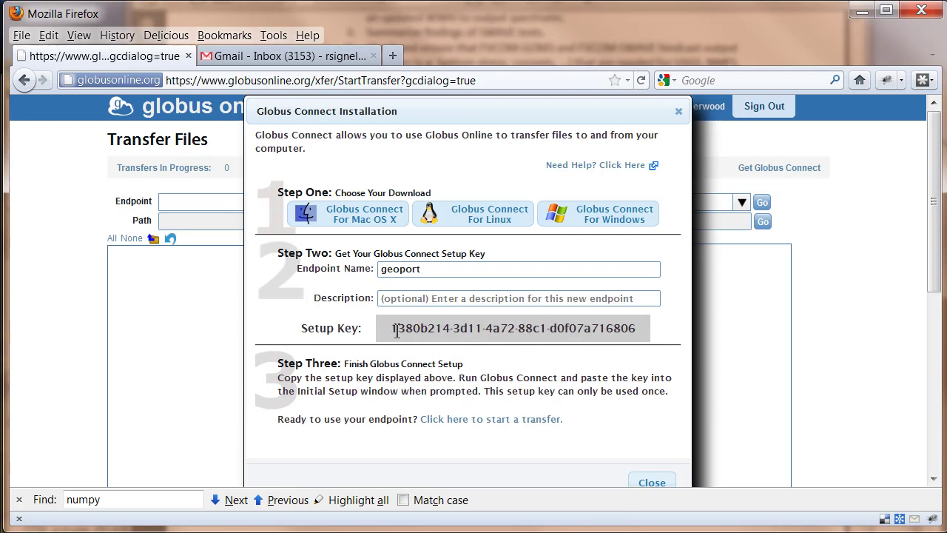
pyautogui.moveTo(393, 330); pyautogui.dragTo(644, 342)
pyautogui.hotkey('ctrl', 'c')
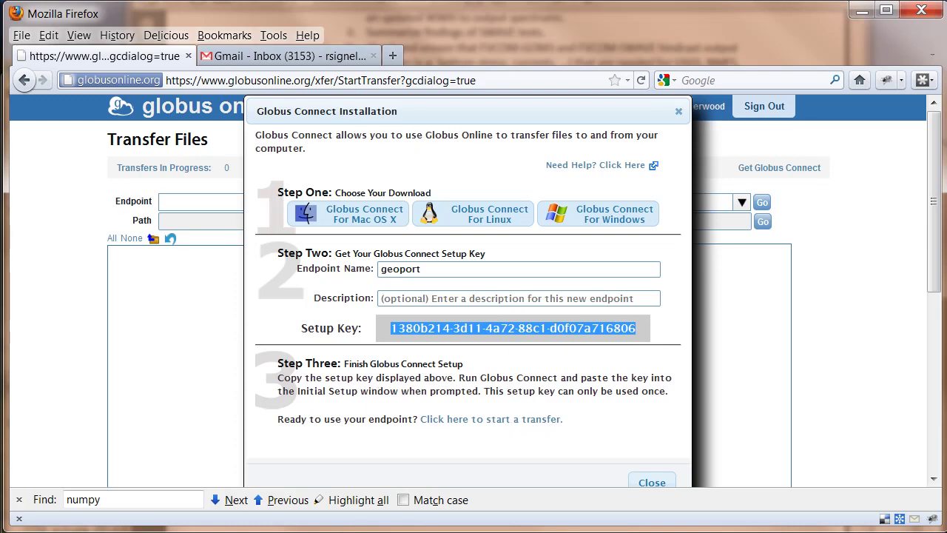
pyautogui.hotkey('alt', 'Tab')
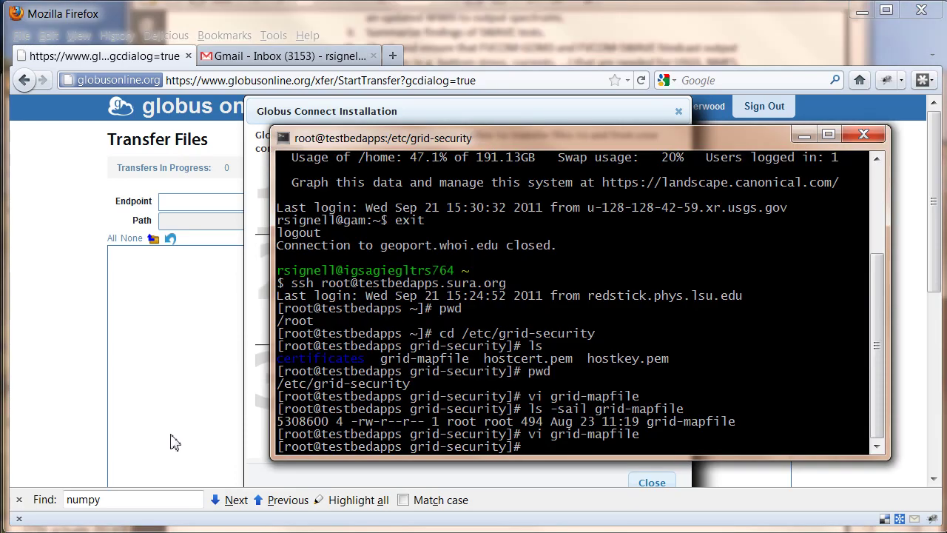
pyautogui.hotkey('alt', 'Tab')
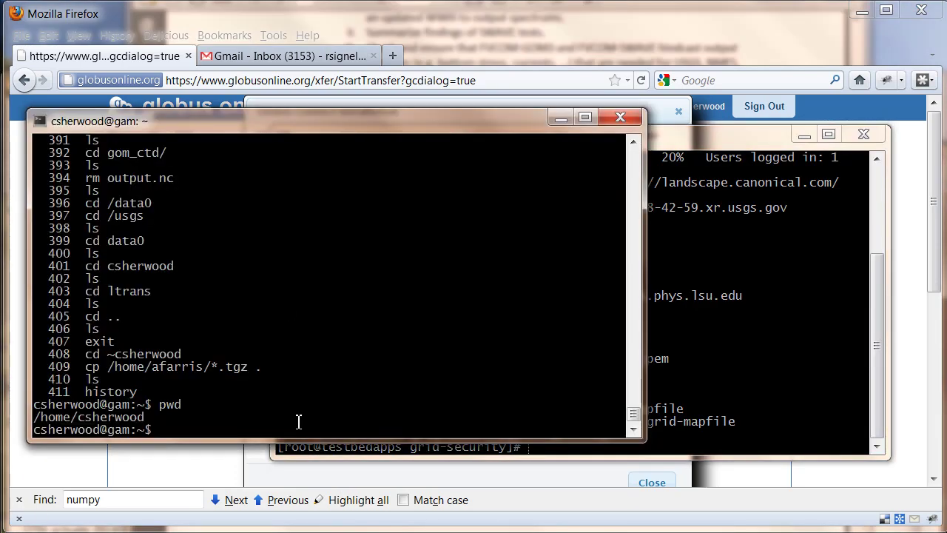
pyautogui.press('Return')
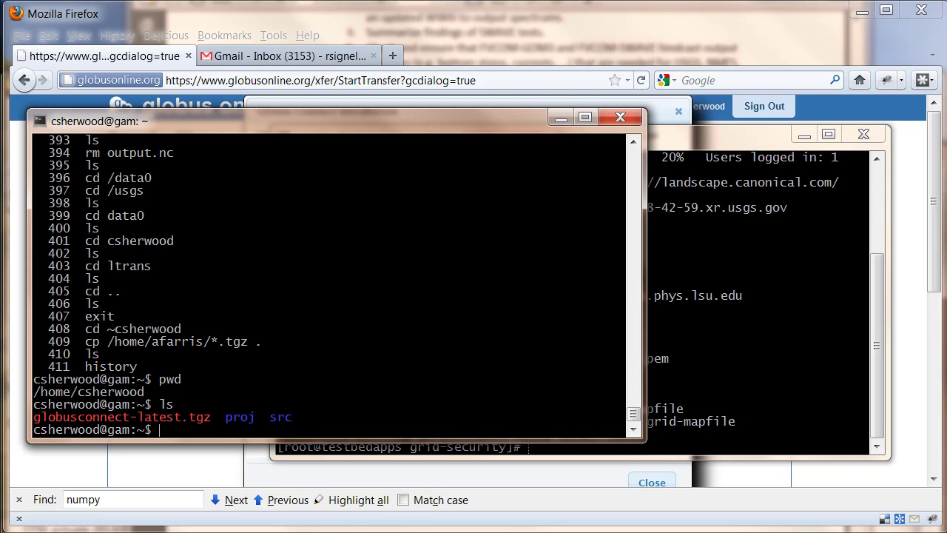
pyautogui.write('tar xvfz gl')
pyautogui.press('Tab')
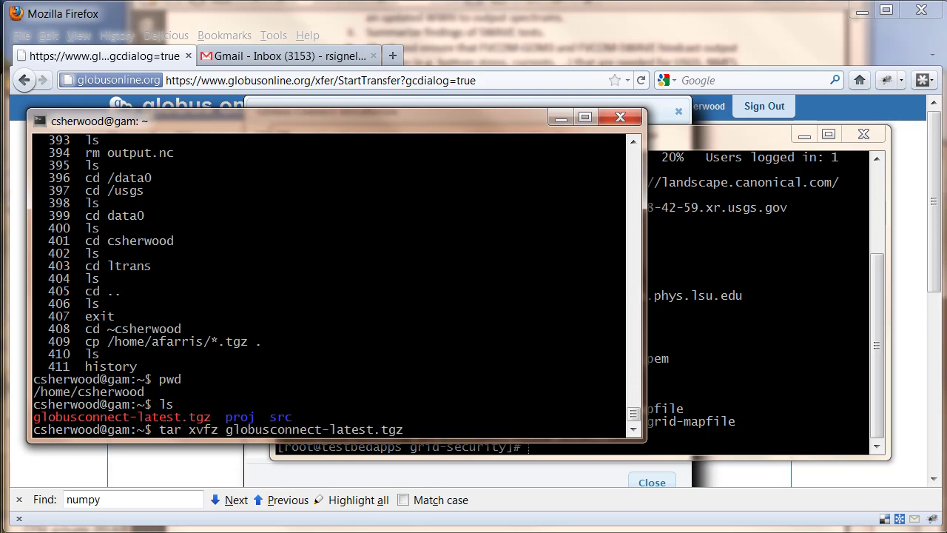
pyautogui.press('Return')
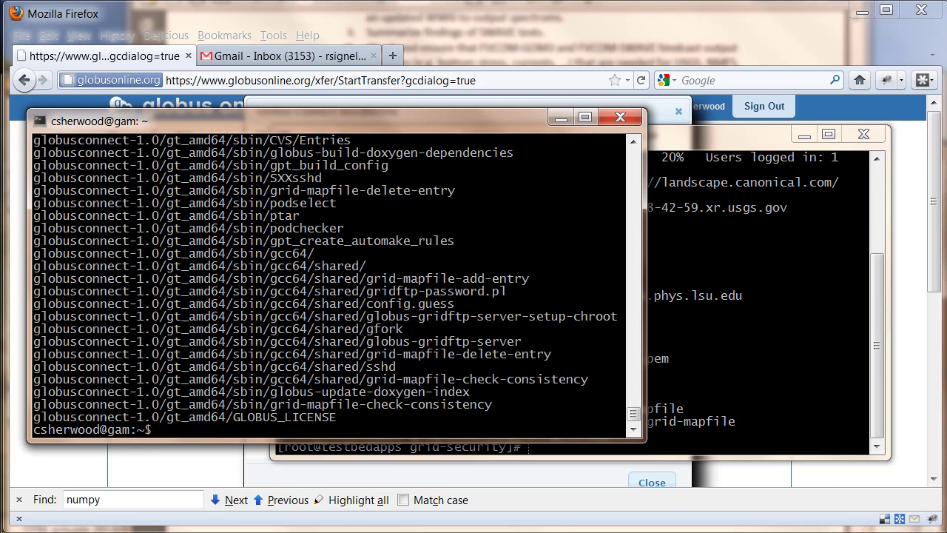
# Enter globusconnect-1.0, list its contents, and view the globusconnect script's usage with more
pyautogui.write('cd gl')
pyautogui.press('Tab')
pyautogui.press('Return')
pyautogui.write('ls')
pyautogui.press('Return')
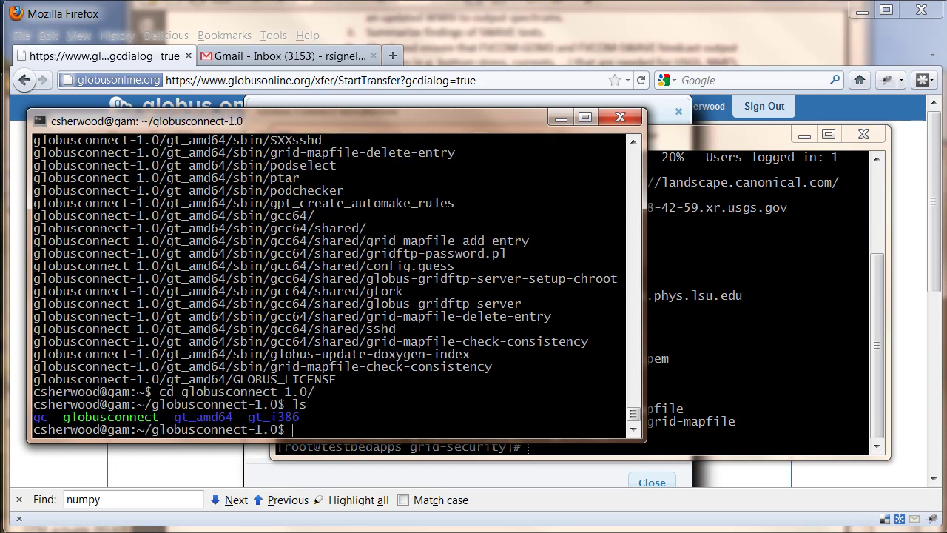
pyautogui.write('more glob')
pyautogui.press('Tab')
pyautogui.press('Return')
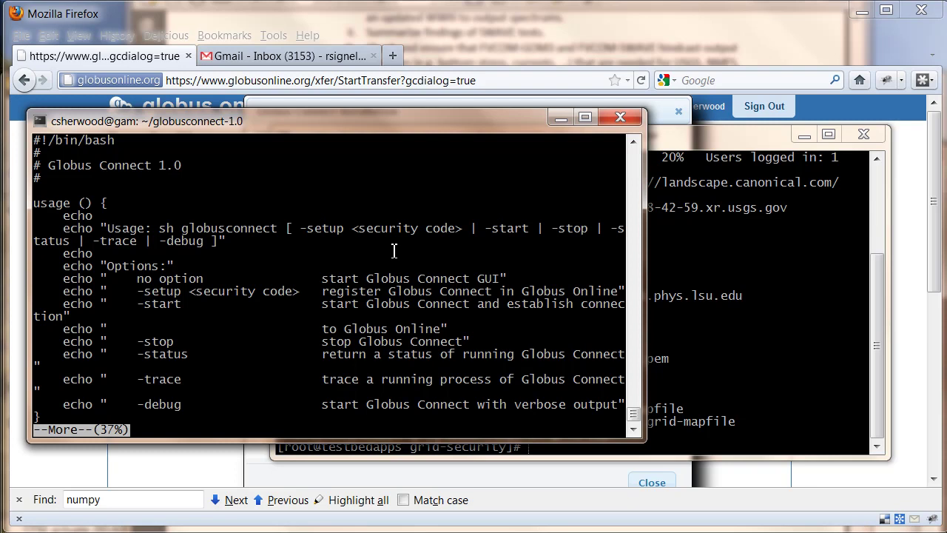
# Run ./globusconnect -setup with the pasted geoport setup key to register Globus Connect
pyautogui.press('q')
pyautogui.press('BackSpace')
pyautogui.press('BackSpace')
pyautogui.press('BackSpace')
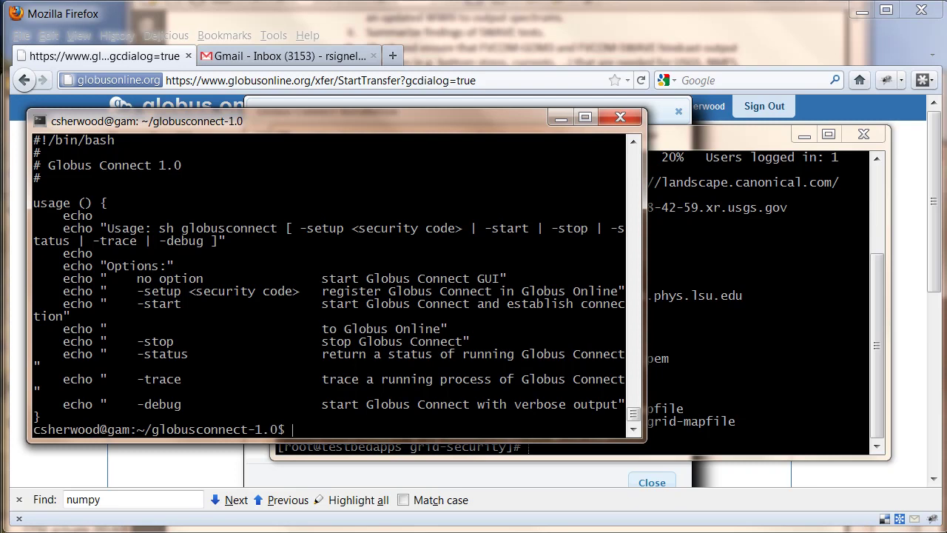
pyautogui.write('./glo')
pyautogui.press('Tab')
pyautogui.write('-')
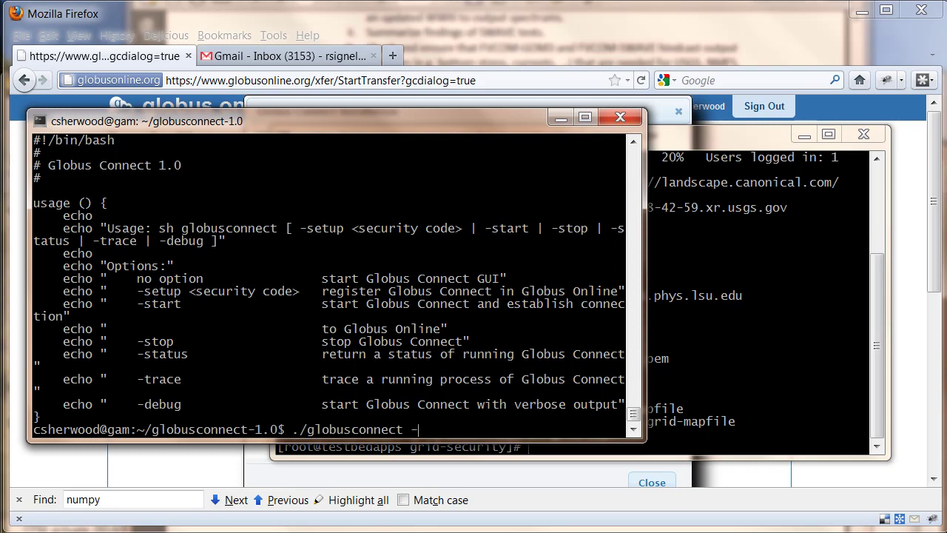
pyautogui.write('setup')
pyautogui.rightClick(392, 249)
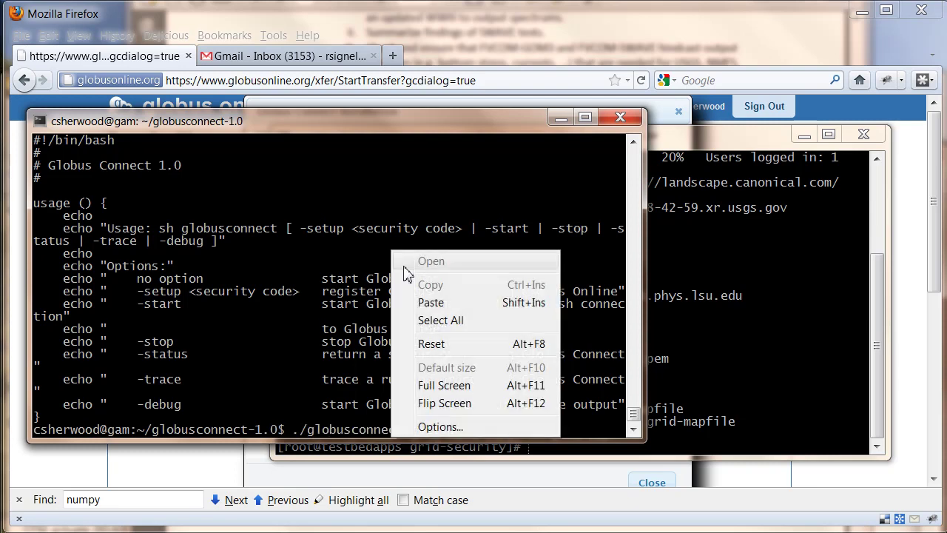
pyautogui.click(435, 301)
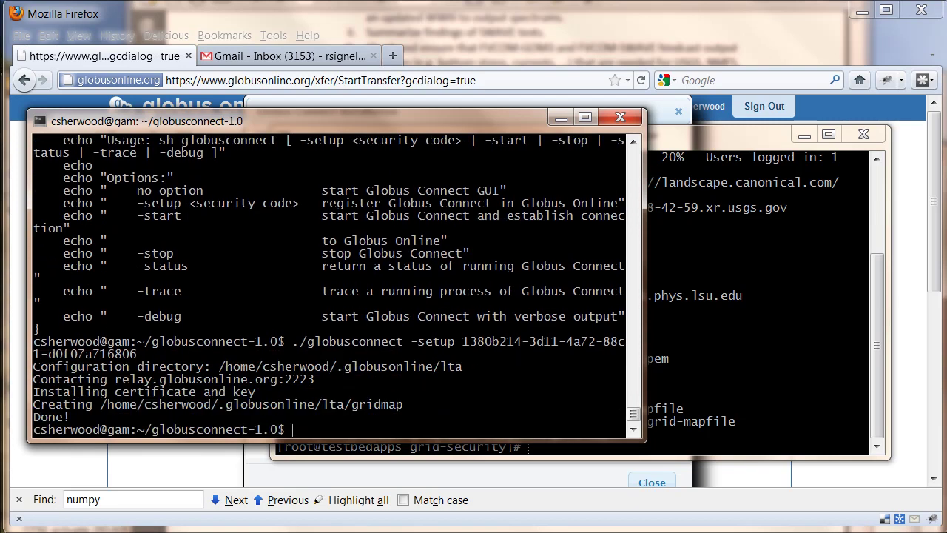
pyautogui.click(290, 59)
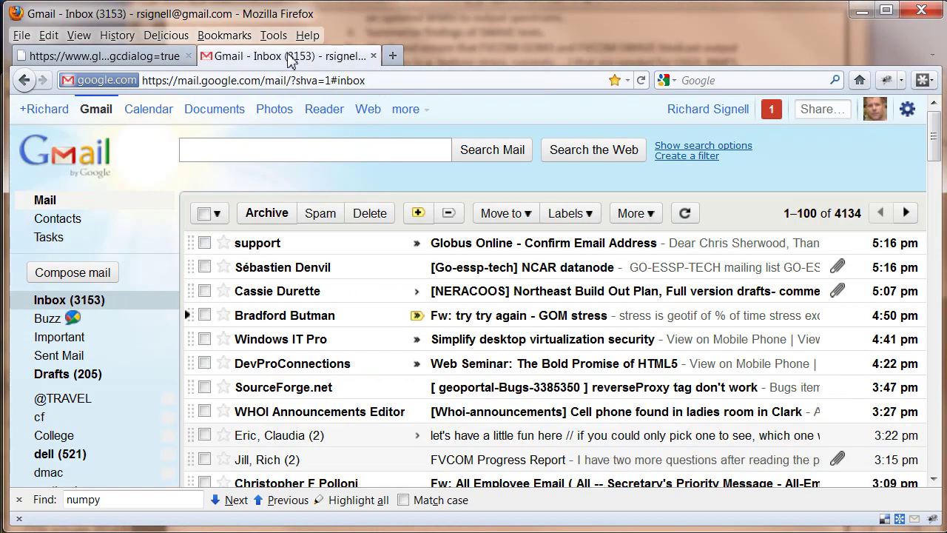
# Open the Globus Online confirmation email and follow its ValidateEmail link
pyautogui.click(278, 251)
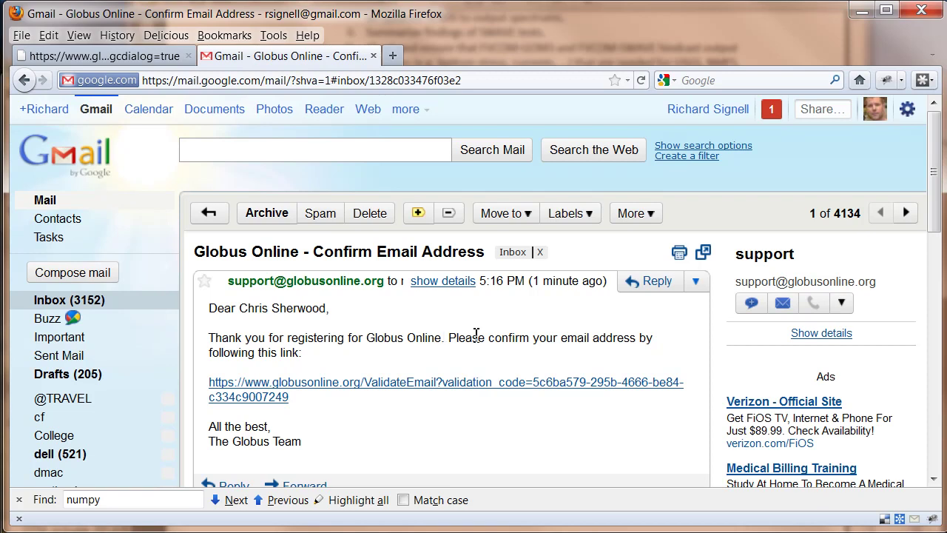
pyautogui.click(325, 383)
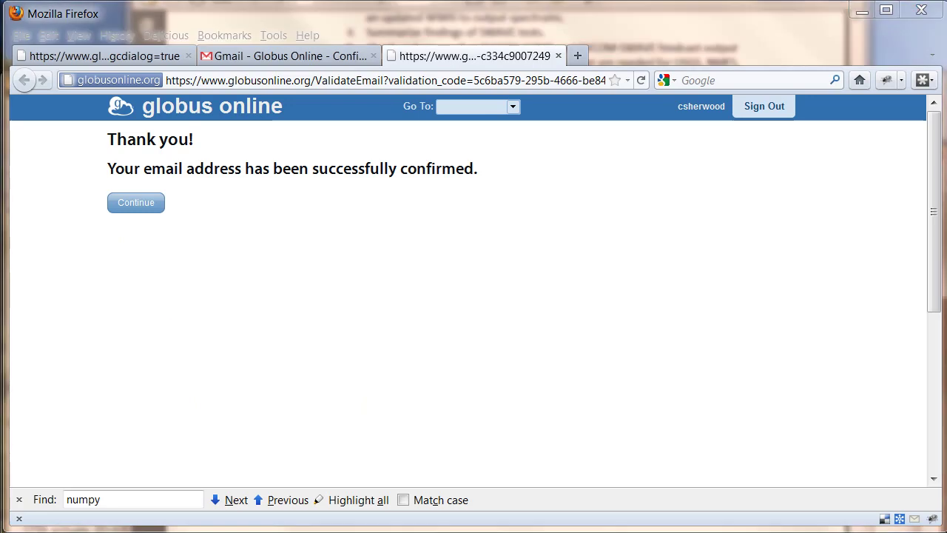
# Start Globus Connect in the background with ./globusconnect -start &, then return to the browser
pyautogui.hotkey('alt', 'Tab')
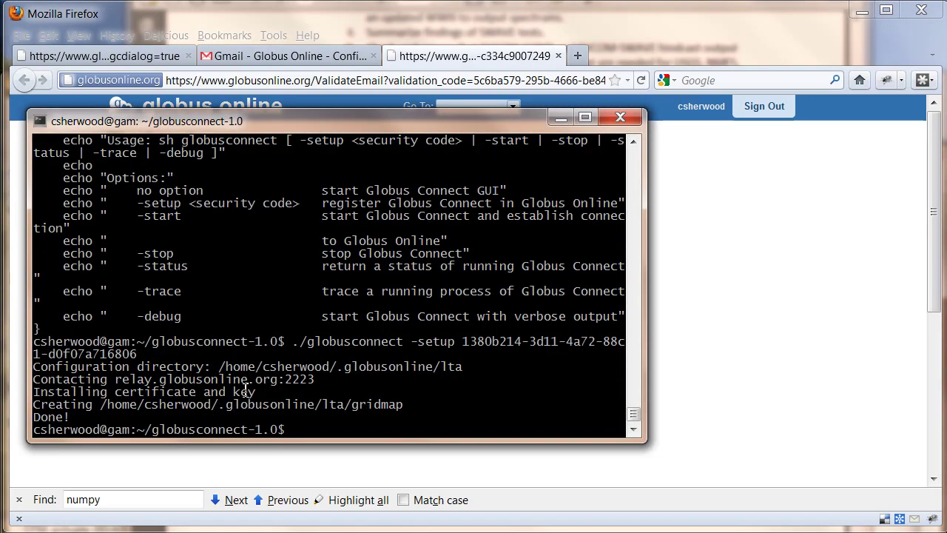
pyautogui.write('./gl')
pyautogui.press('Tab')
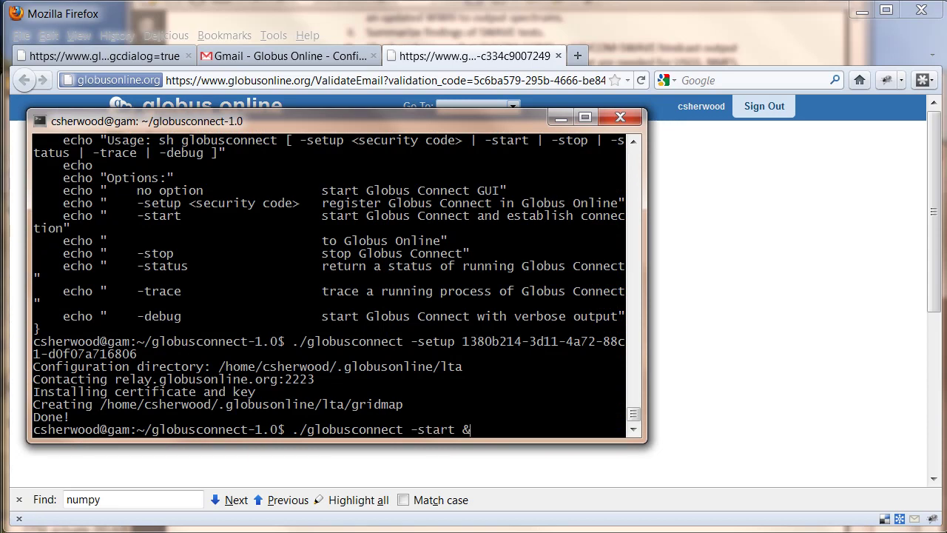
pyautogui.press('Return')
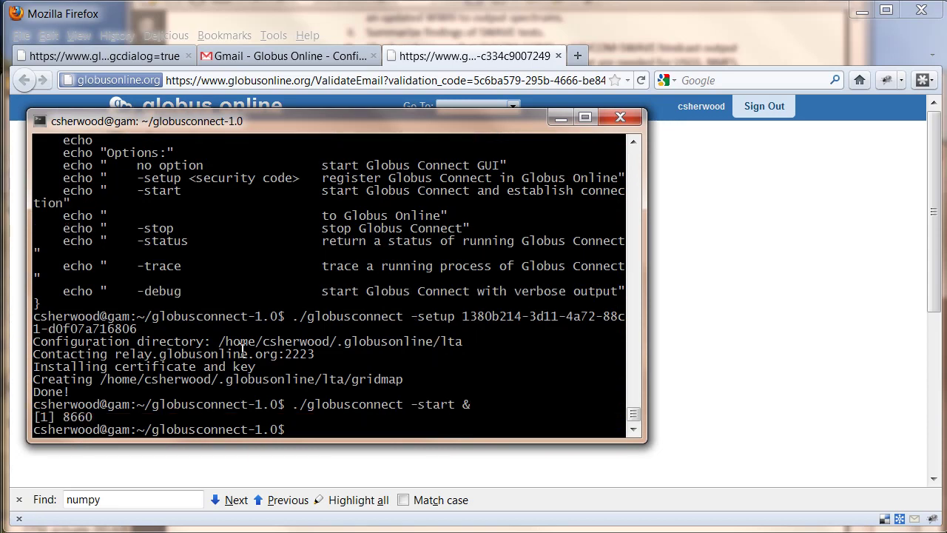
pyautogui.click(750, 260)
# Go from the dashboard to File Transfer and choose geoport as the source endpoint
pyautogui.click(148, 206)
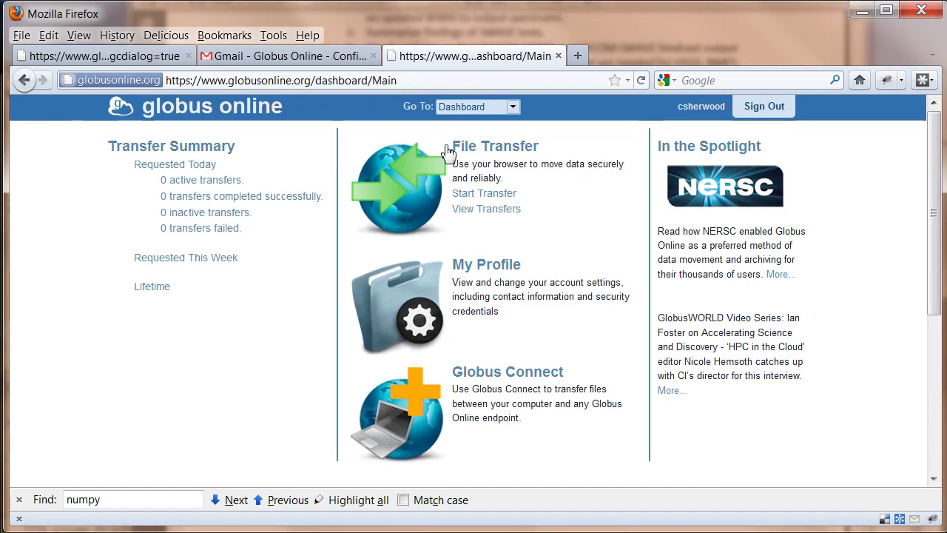
pyautogui.click(491, 154)
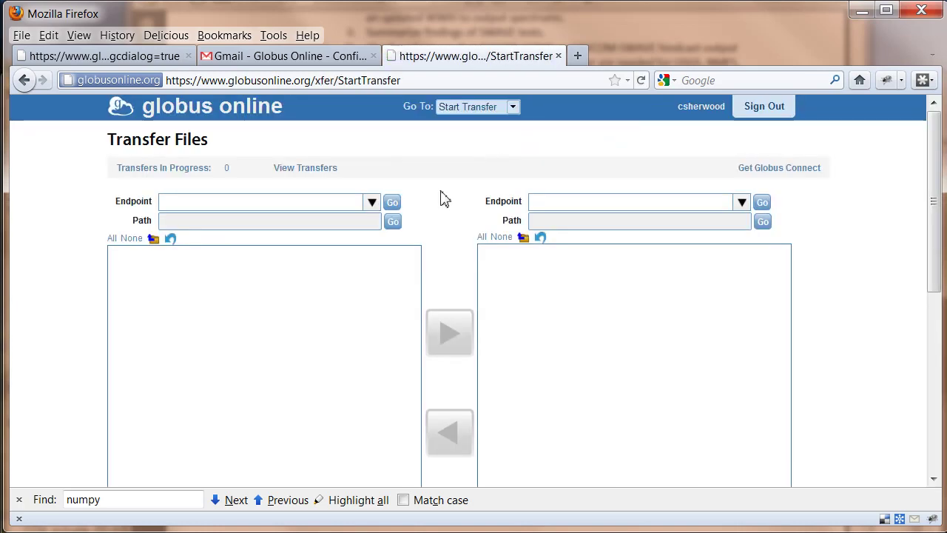
pyautogui.click(267, 203)
pyautogui.write('geop')
pyautogui.press('BackSpace')
pyautogui.press('BackSpace')
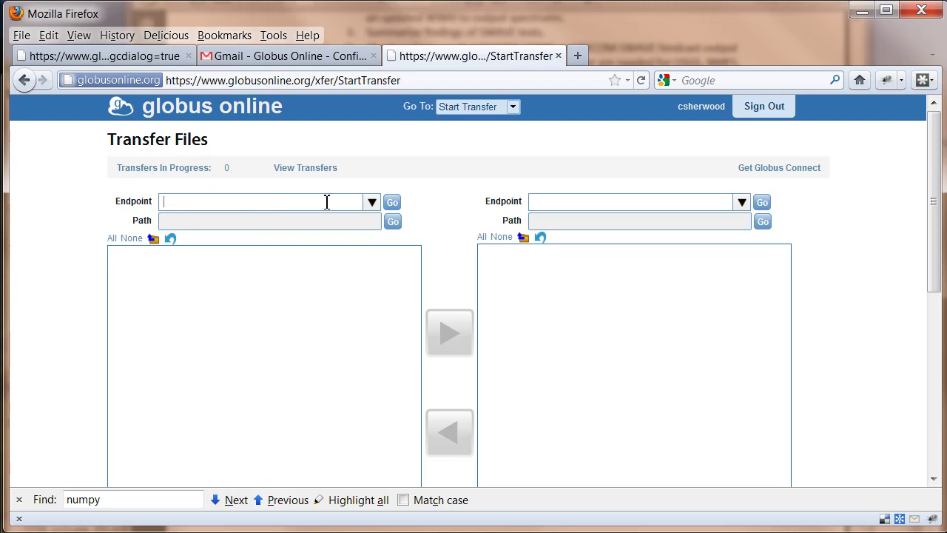
pyautogui.click(371, 203)
pyautogui.click(252, 222)
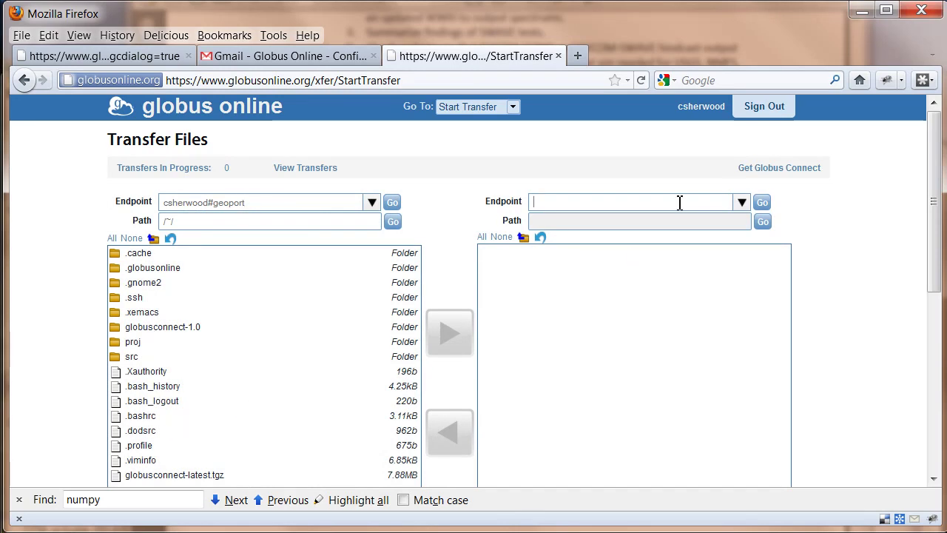
# Scroll the destination Endpoint list to find go#ep1 and select it
pyautogui.click(741, 203)
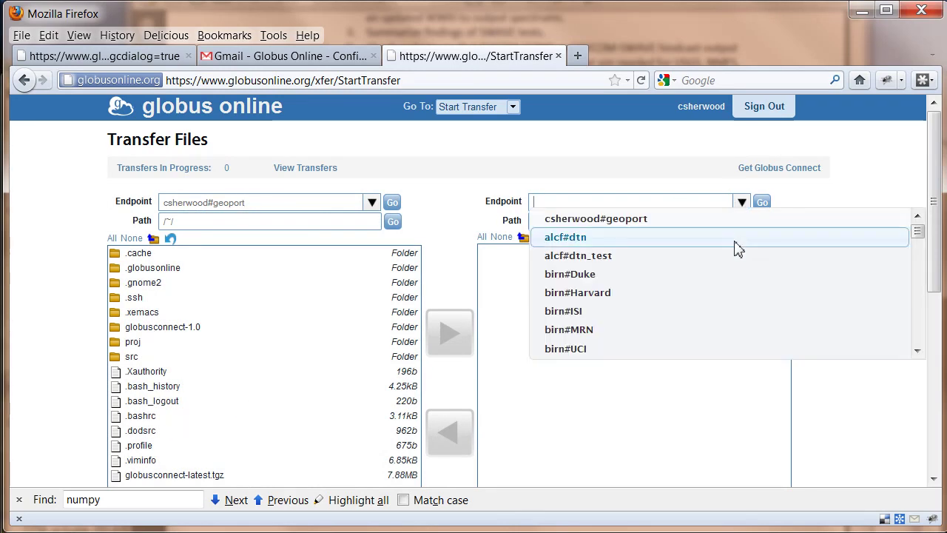
pyautogui.moveTo(920, 232); pyautogui.dragTo(917, 309)
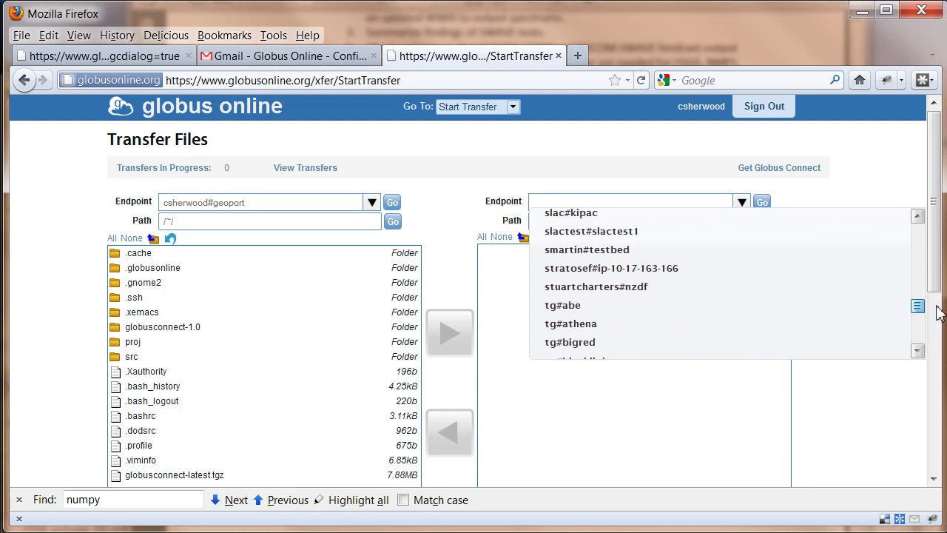
pyautogui.scroll(5, 797, 315)
pyautogui.scroll(10, 799, 314)
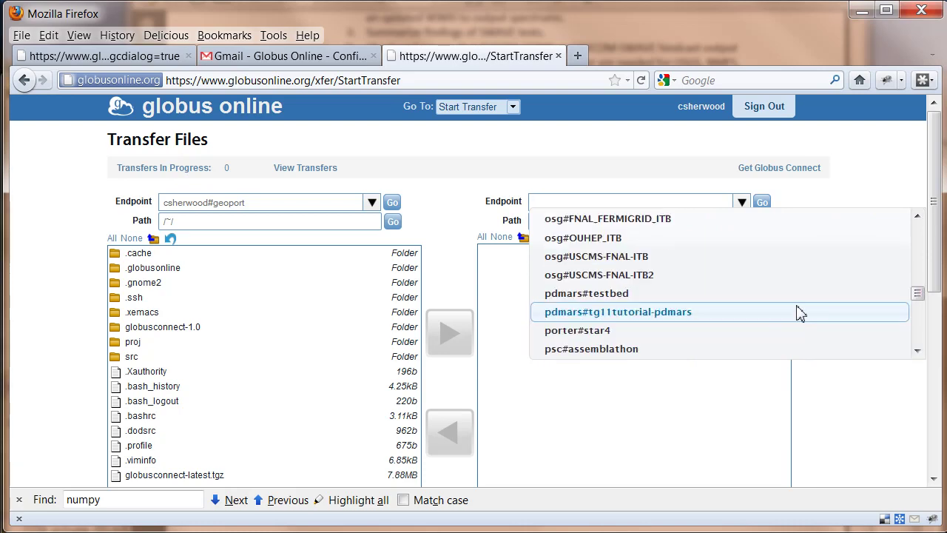
pyautogui.scroll(10, 799, 316)
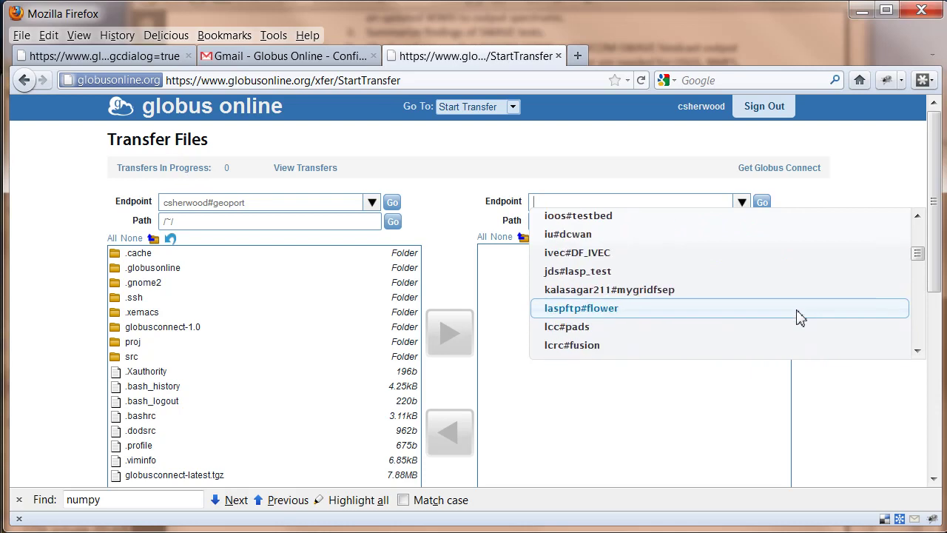
pyautogui.scroll(3, 799, 317)
pyautogui.scroll(3, 799, 317)
pyautogui.scroll(-2, 799, 316)
pyautogui.scroll(3, 799, 317)
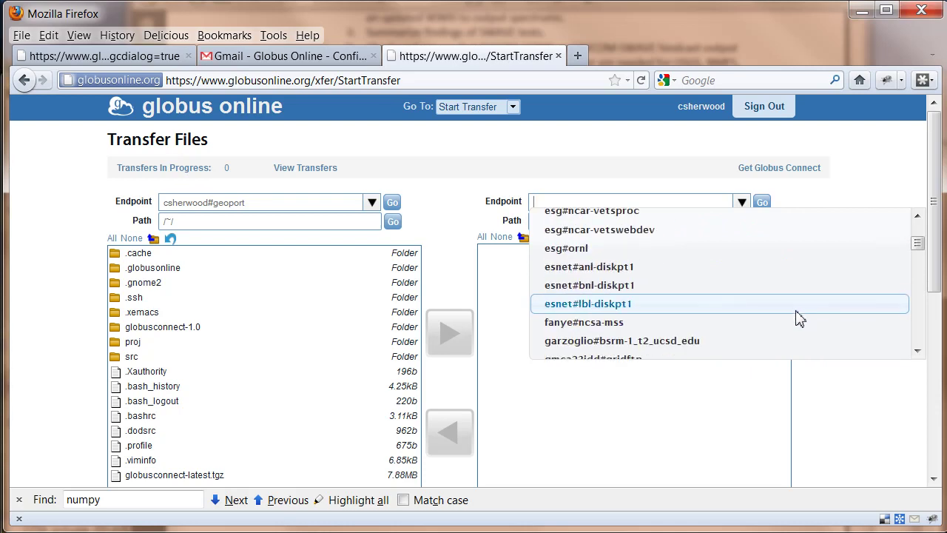
pyautogui.scroll(10, 799, 316)
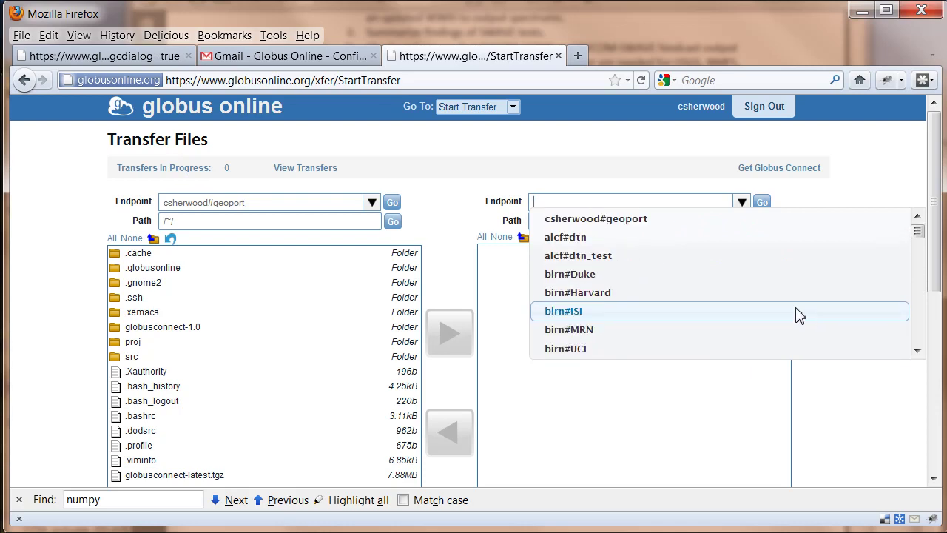
pyautogui.scroll(-15, 799, 317)
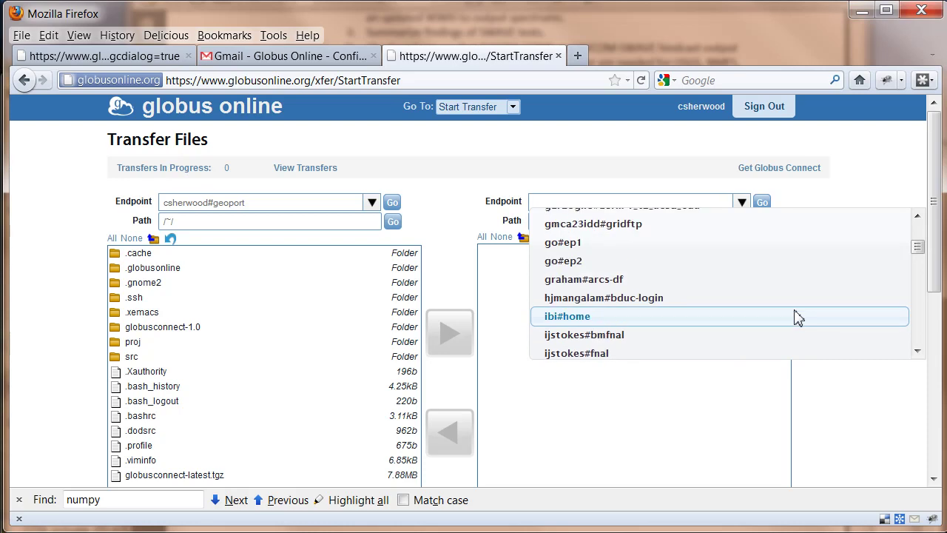
pyautogui.scroll(1, 799, 317)
pyautogui.click(661, 281)
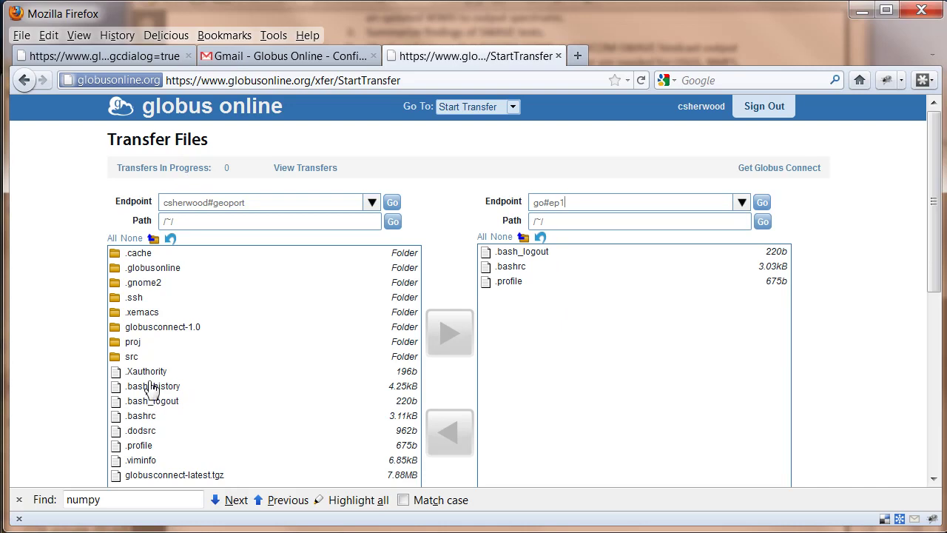
# Transfer .bash_history from geoport to go#ep1, then reload go#ep1 to show the 4.25kB file
pyautogui.click(152, 387)
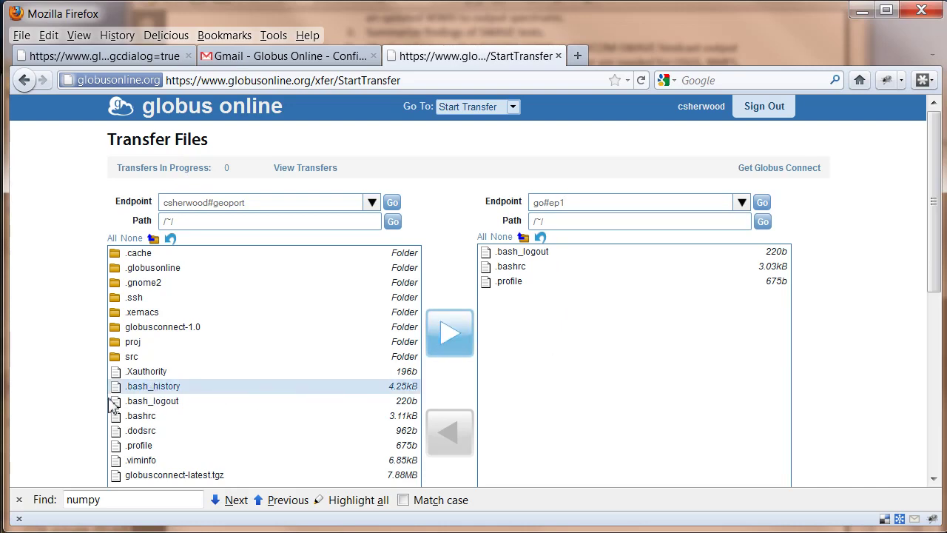
pyautogui.click(451, 337)
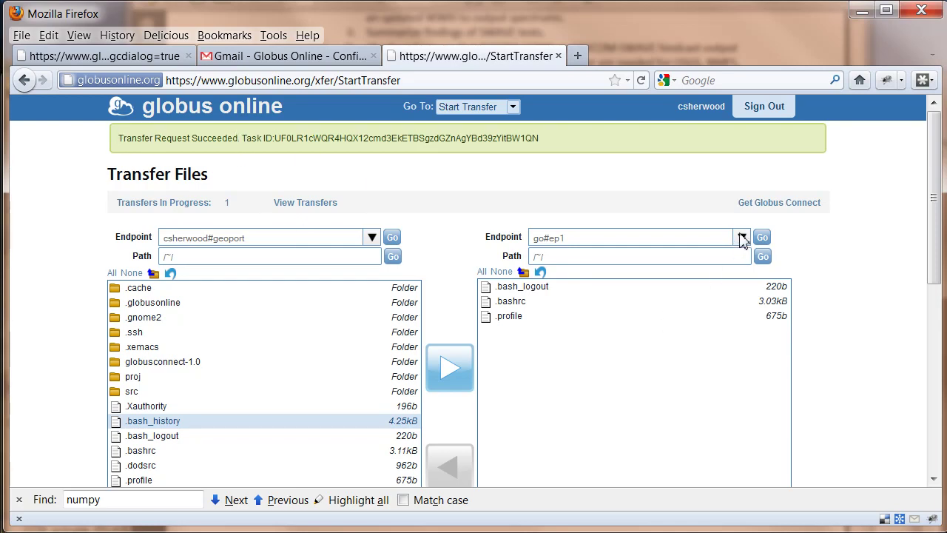
pyautogui.click(742, 237)
pyautogui.click(571, 311)
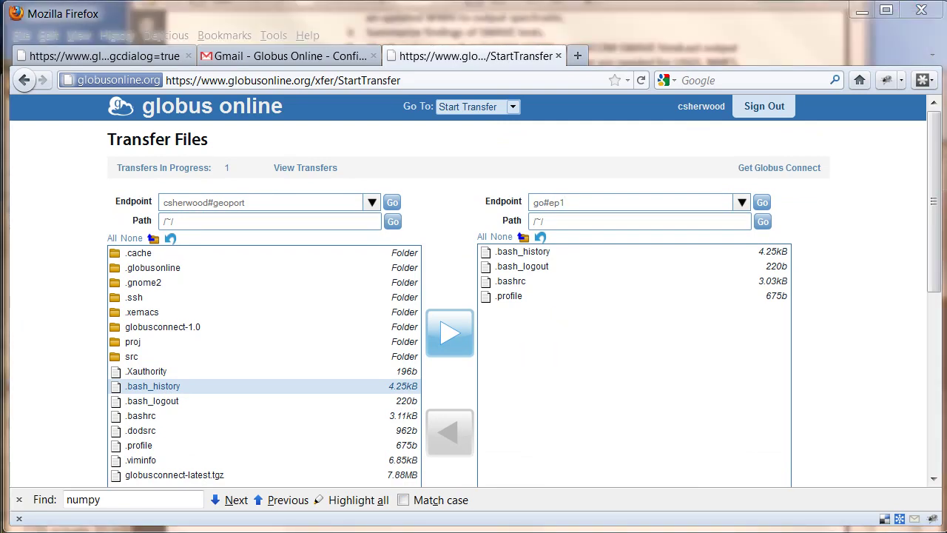
# Open grid-mapfile in vi on testbedapps and duplicate its last mapping line
pyautogui.hotkey('alt', 'Tab')
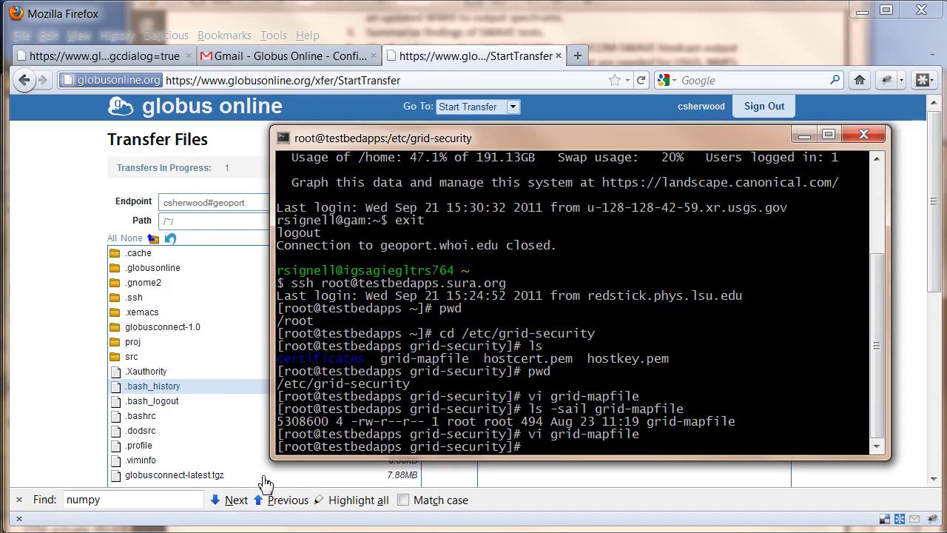
pyautogui.press('Up')
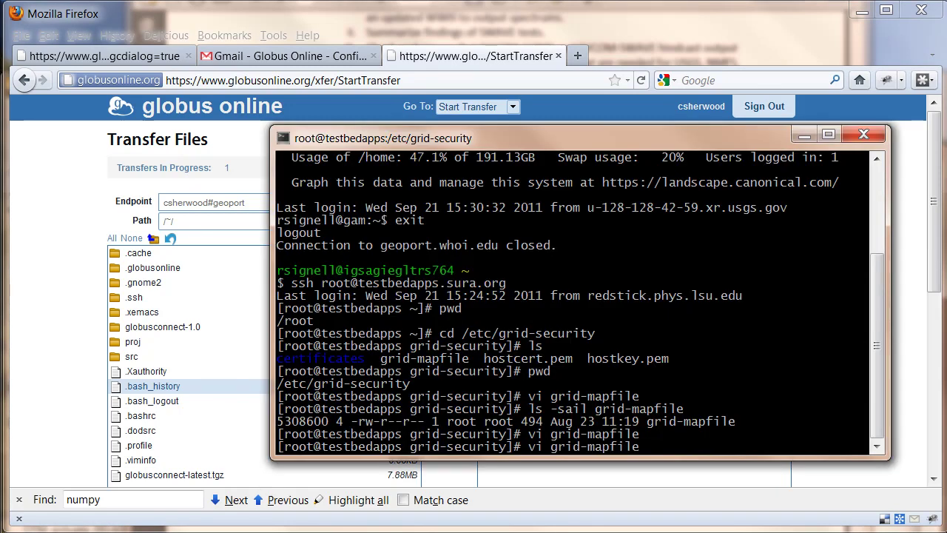
pyautogui.press('Return')
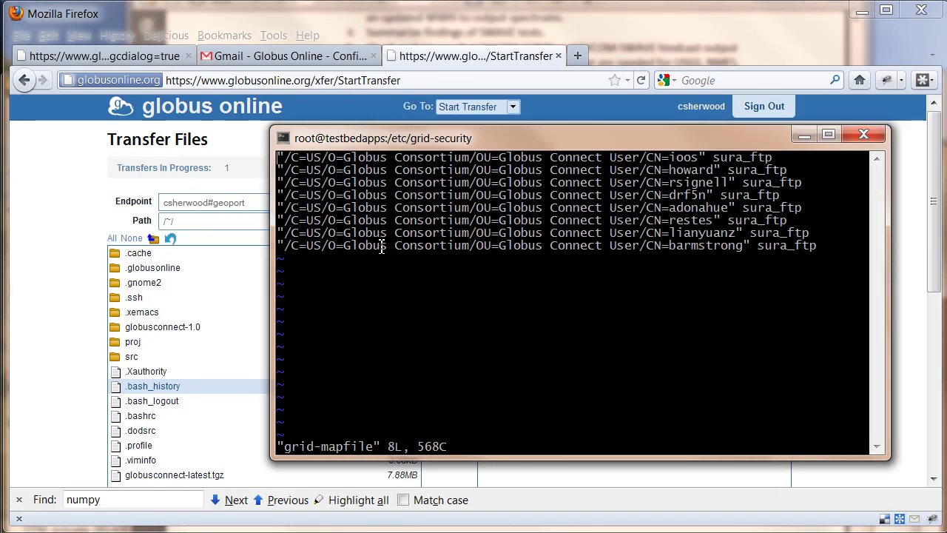
pyautogui.tripleClick(382, 248)
pyautogui.click(381, 248)
pyautogui.press('y')
pyautogui.press('y')
pyautogui.press('p')
# Replace the CN name on the copied line with your username mapped to sura_ftp, then save with :wq
pyautogui.press('$')
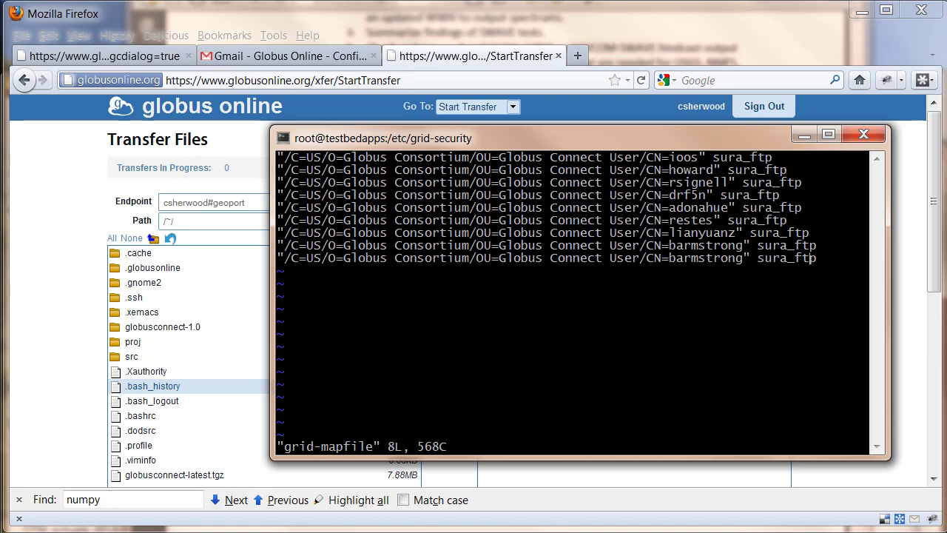
pyautogui.write('i')
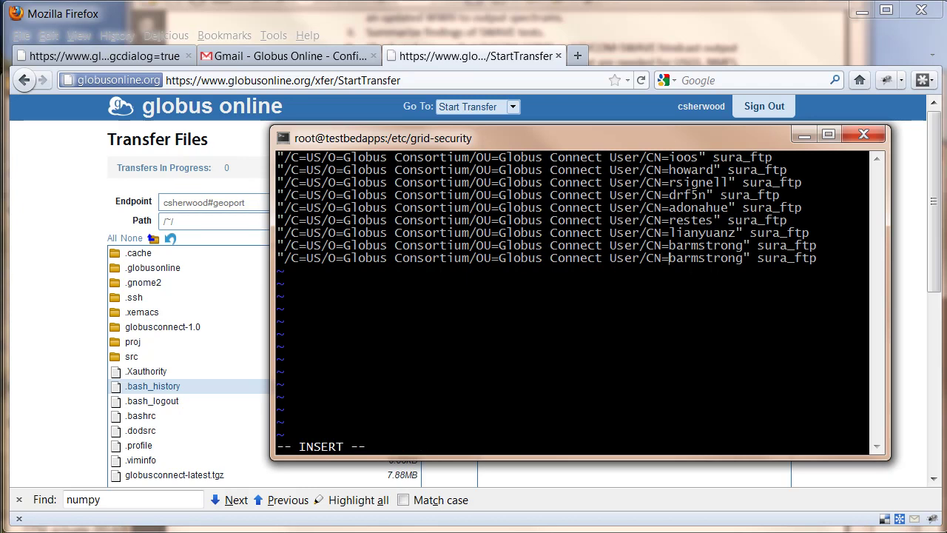
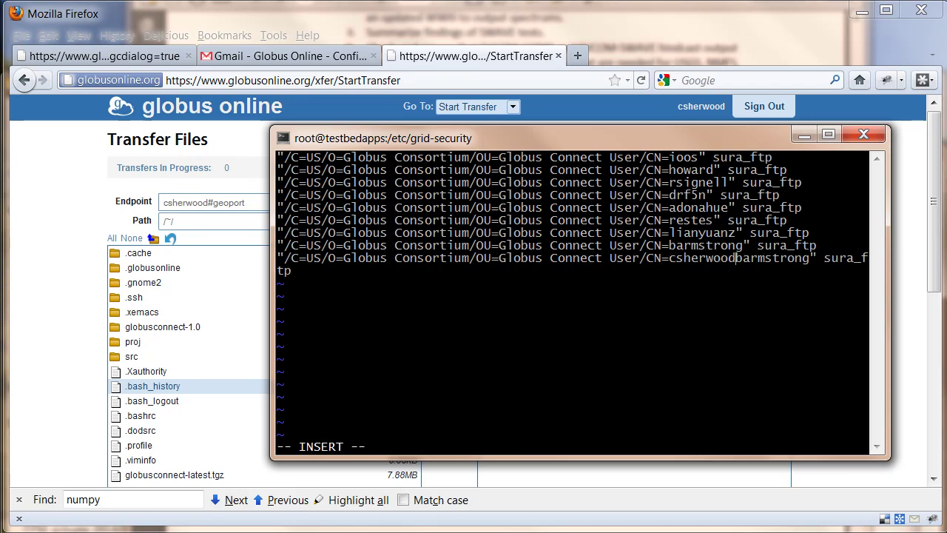
pyautogui.press('Escape')
pyautogui.press('x')
pyautogui.press('x')
pyautogui.press('x')
pyautogui.press('x')
pyautogui.press('x')
pyautogui.press('x')
pyautogui.press('x')
pyautogui.press('x')
pyautogui.press('x')
pyautogui.press('x')
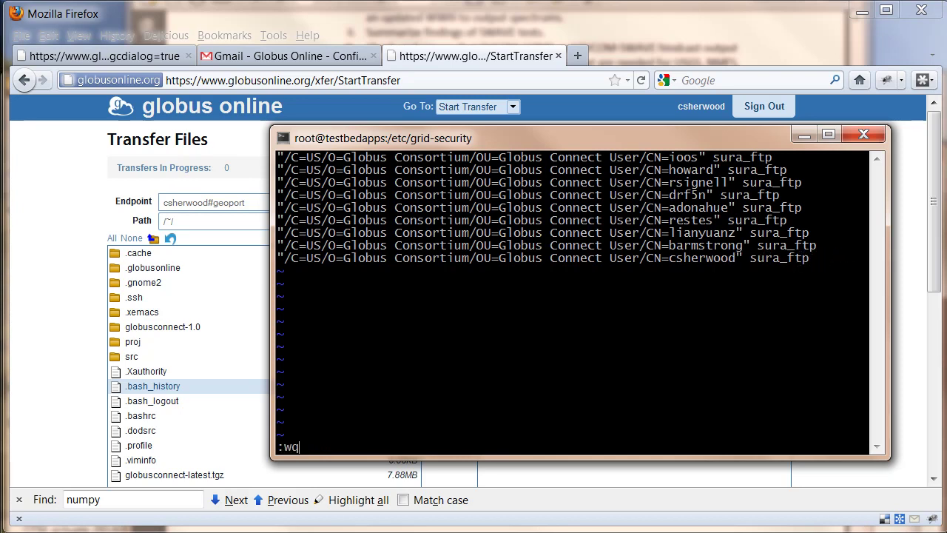
pyautogui.press('Return')
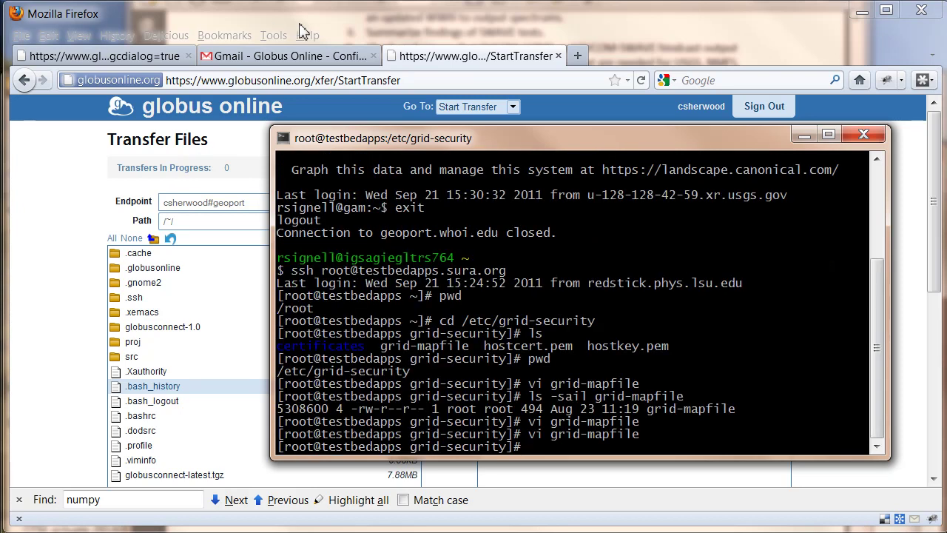
pyautogui.click(304, 26)
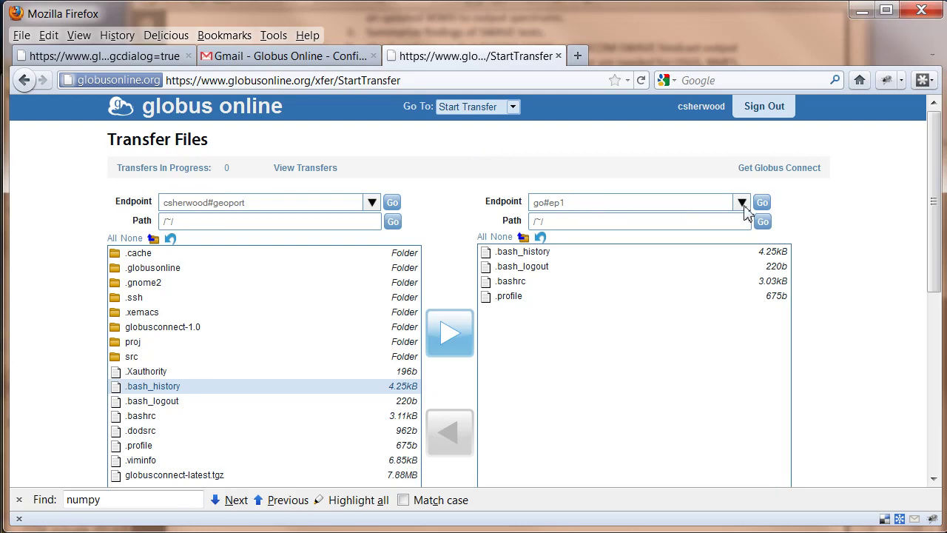
# Pick ioos#testbed as the destination endpoint, cancelling the stray gmca23idd#gridftp credentials prompt
pyautogui.click(742, 202)
pyautogui.click(607, 257)
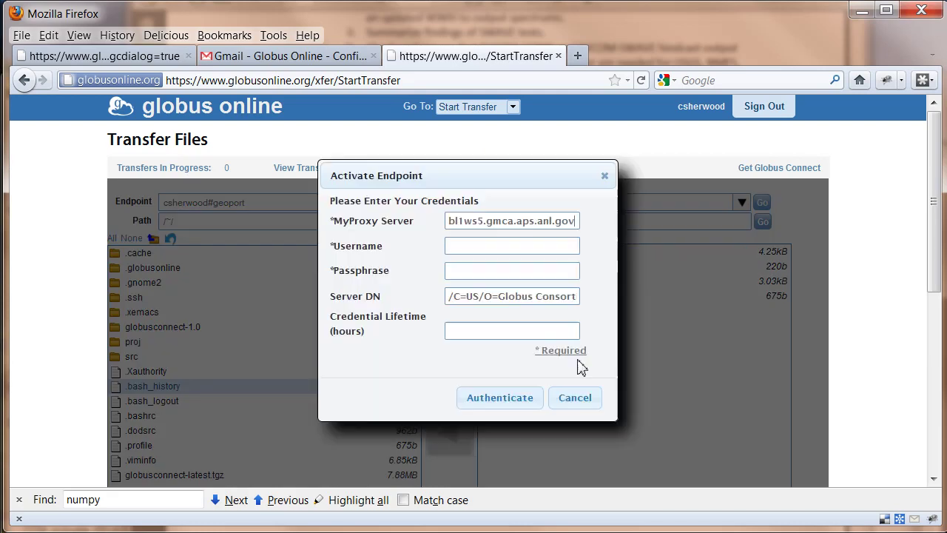
pyautogui.click(586, 397)
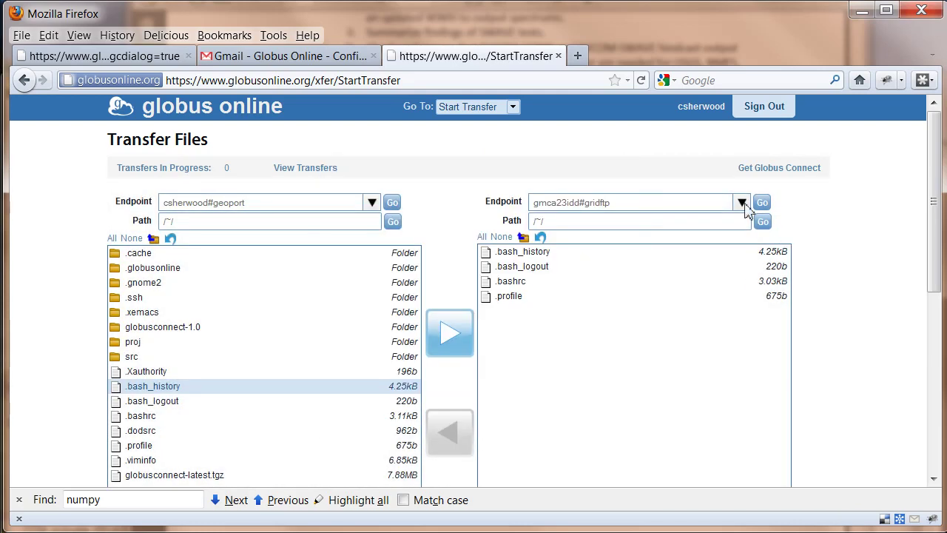
pyautogui.click(742, 203)
pyautogui.scroll(-6, 682, 271)
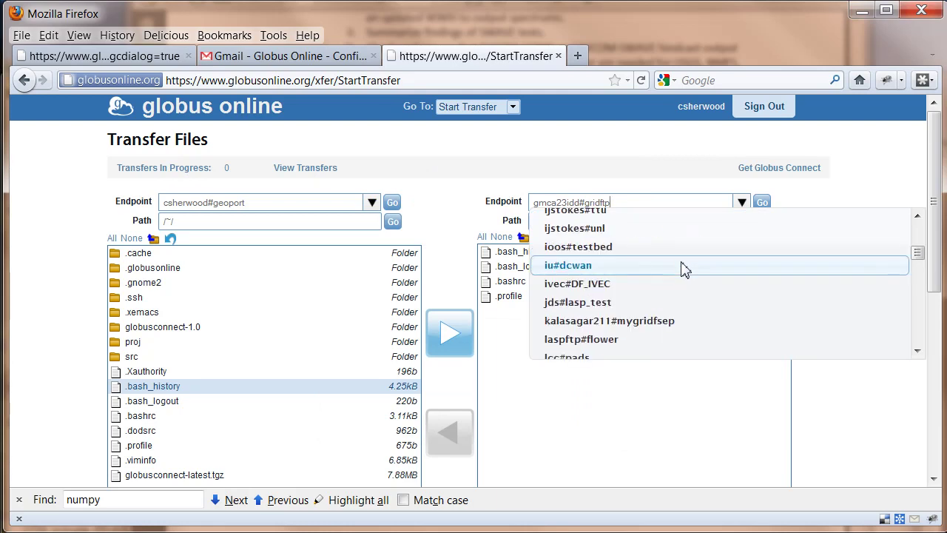
pyautogui.click(628, 248)
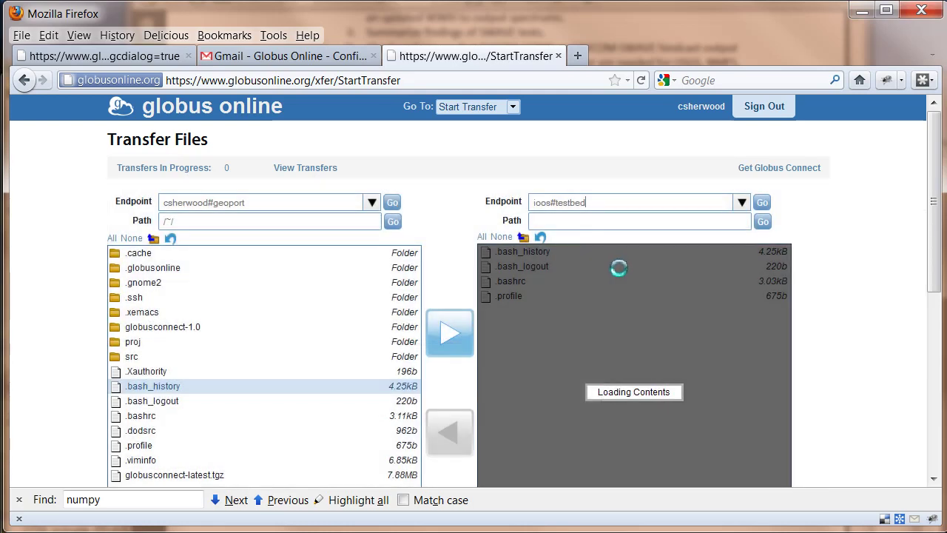